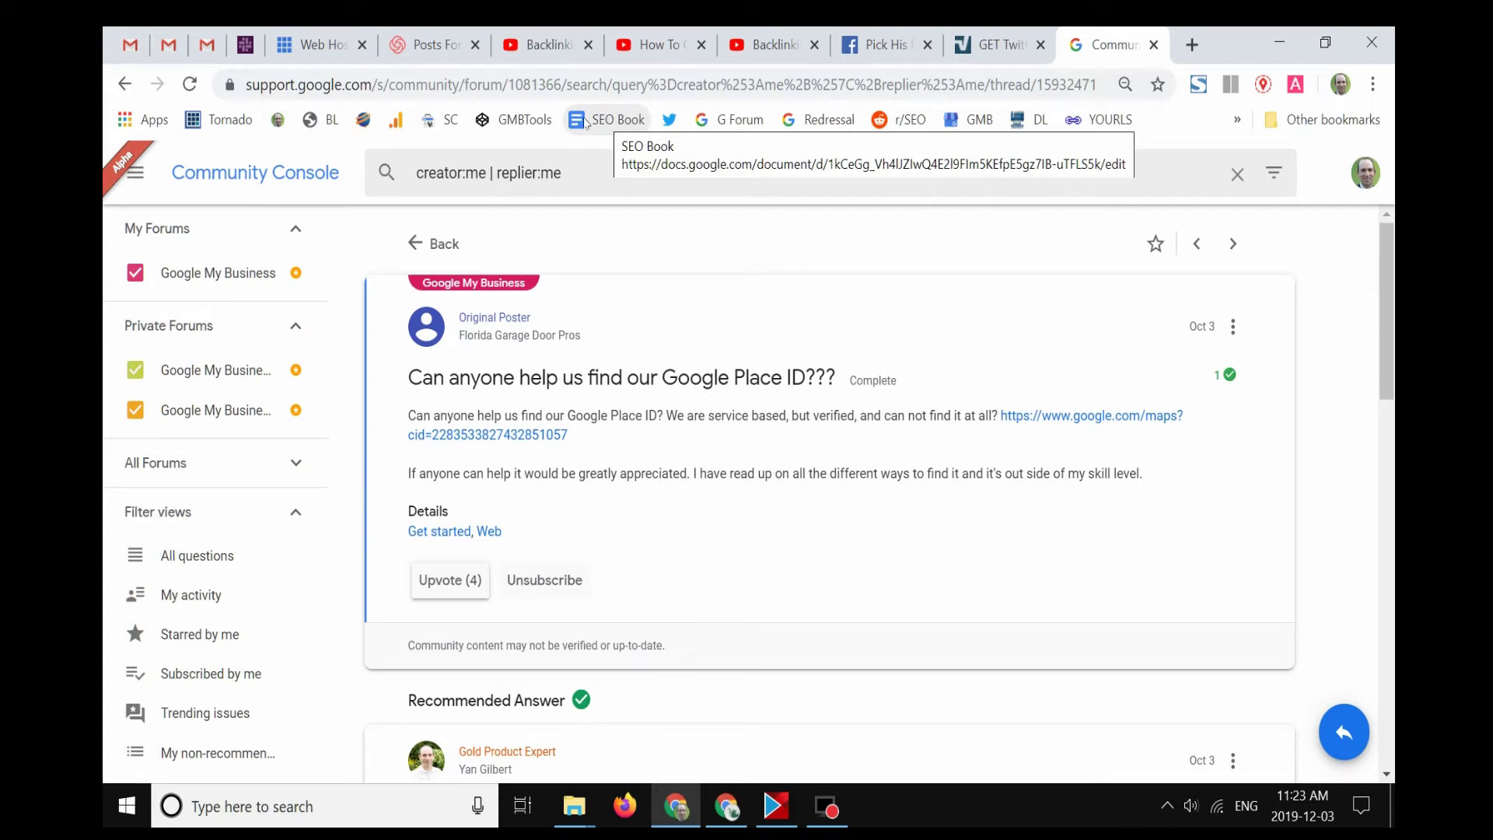
Highlight 'Google Place ID' in the Community Console thread title.
left_click(806, 377)
left_click_drag(806, 378, 661, 380)
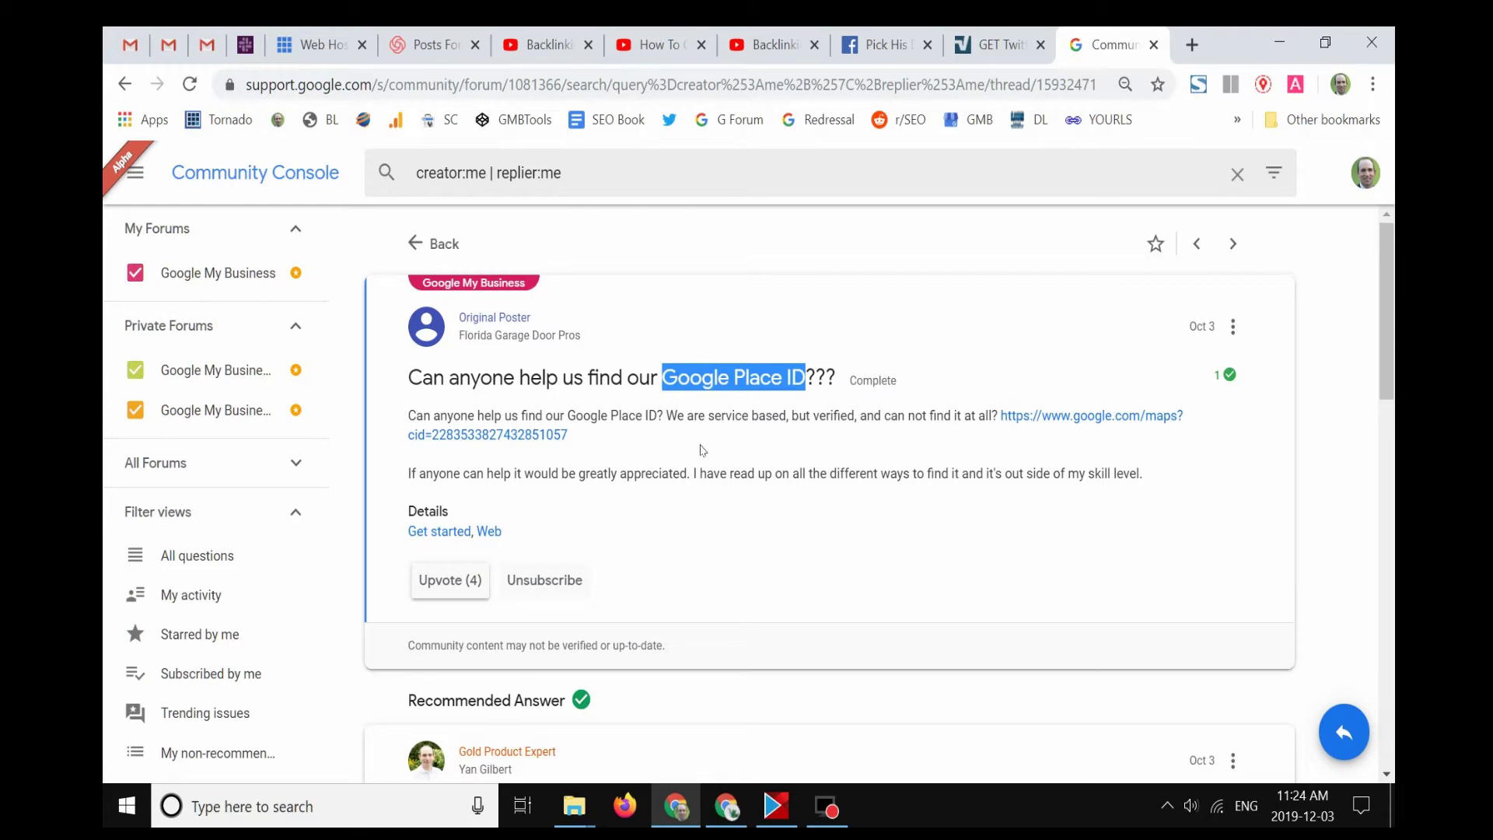
scroll(713, 446, "down", 3)
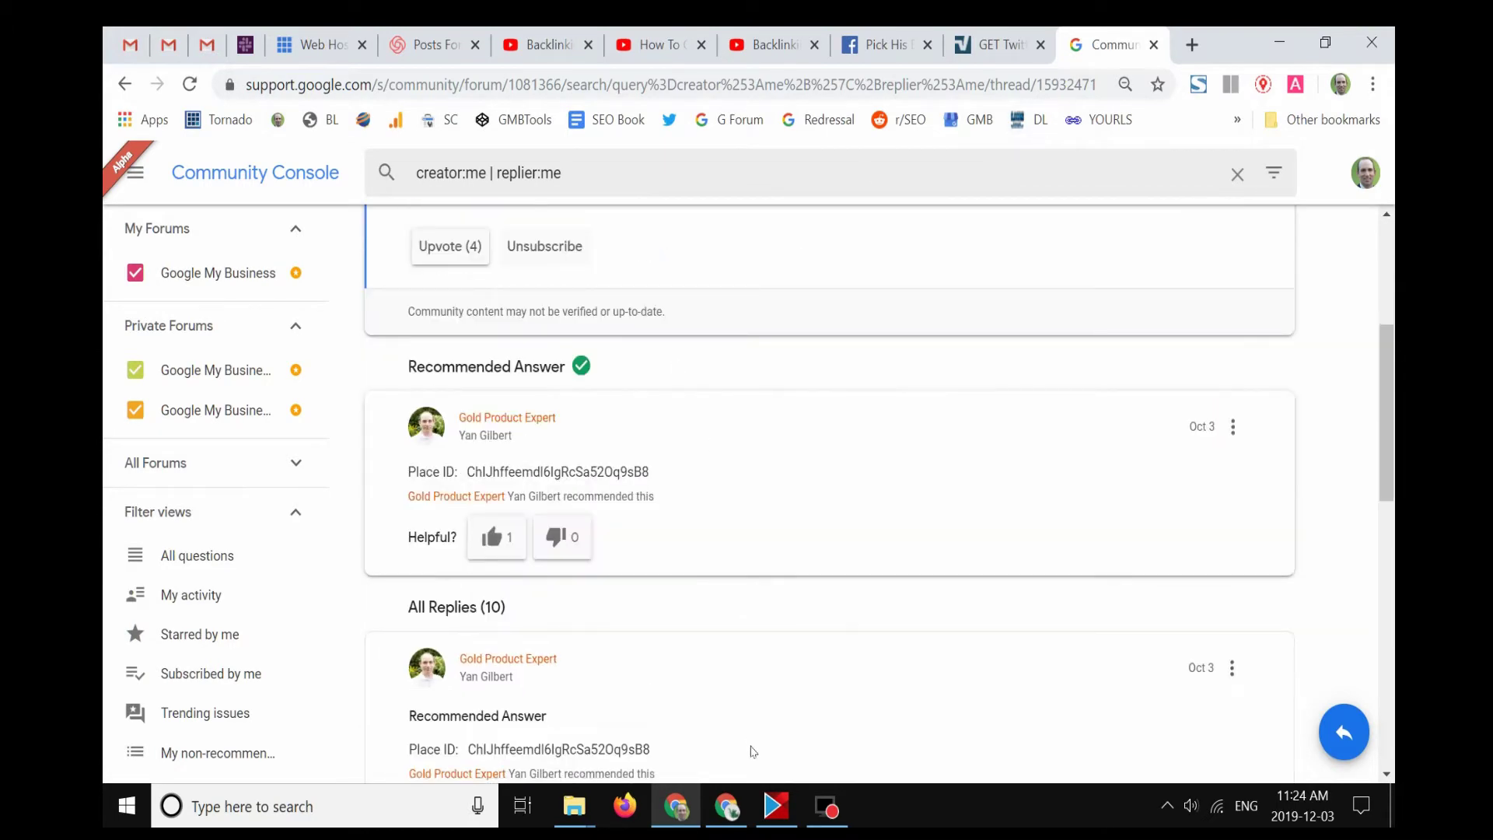
left_click(687, 808)
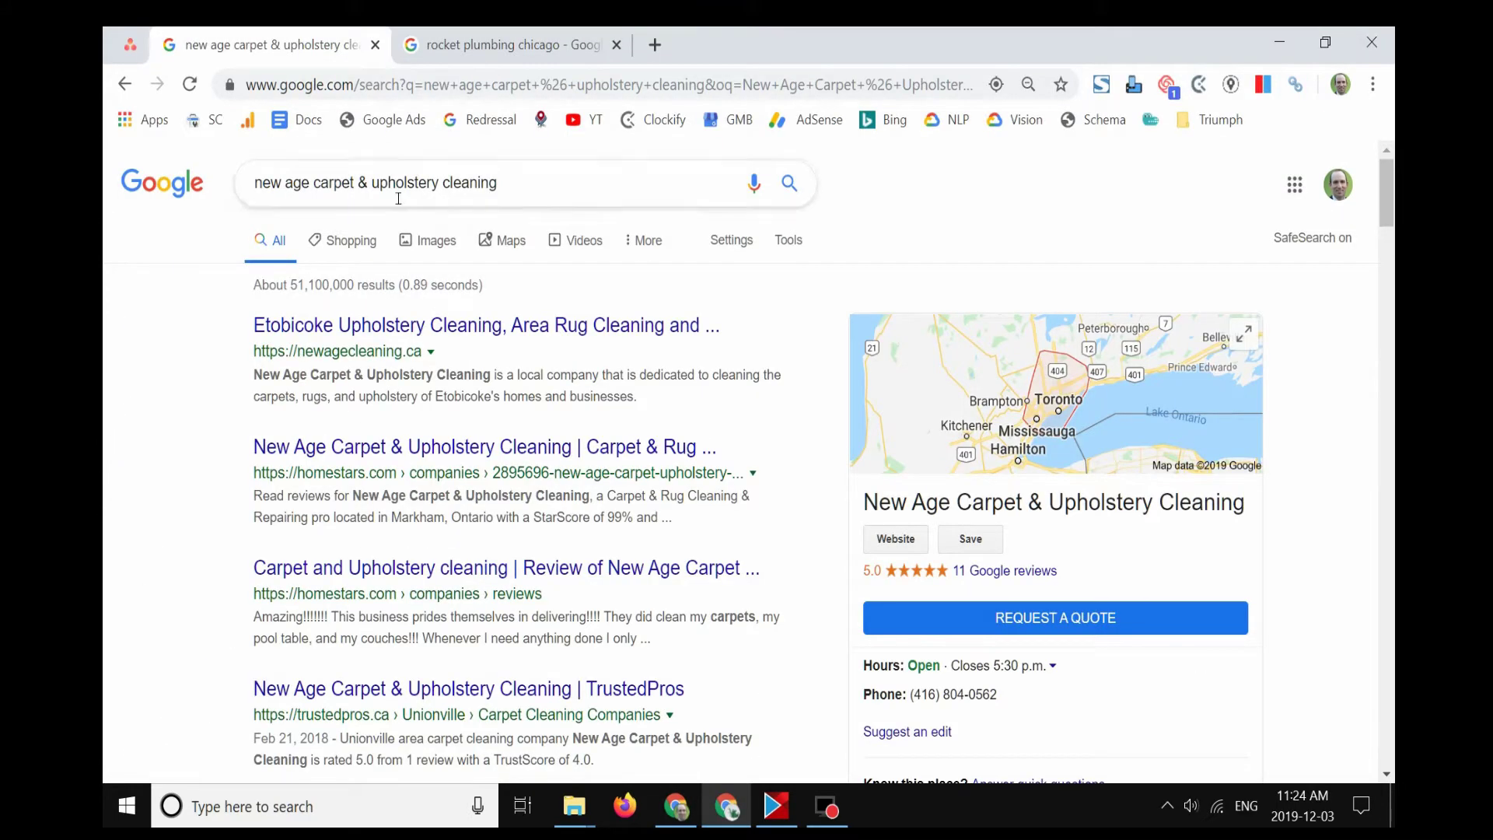
left_click(533, 192)
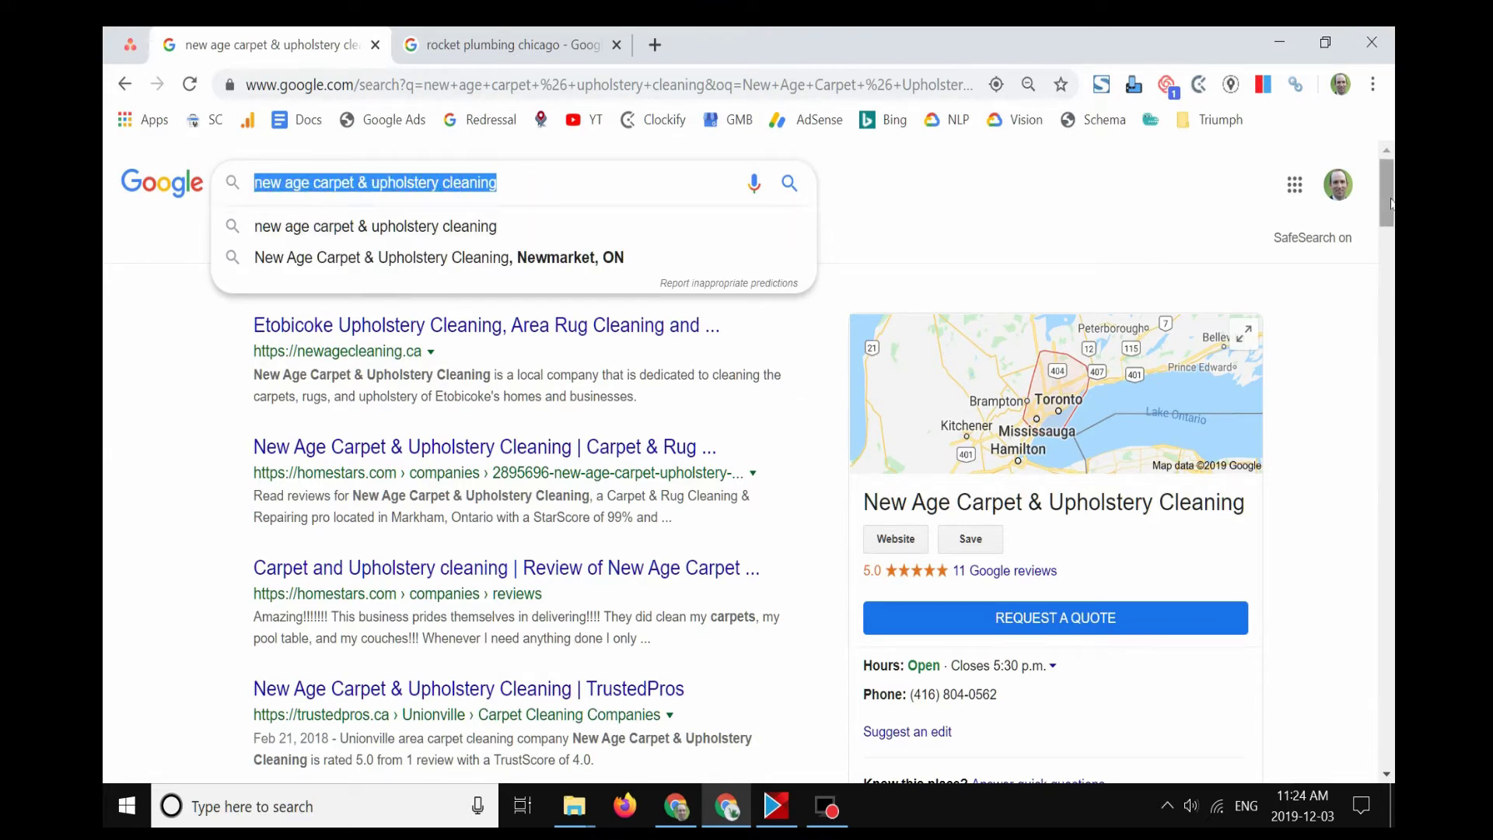
left_click_drag(1389, 201, 1390, 205)
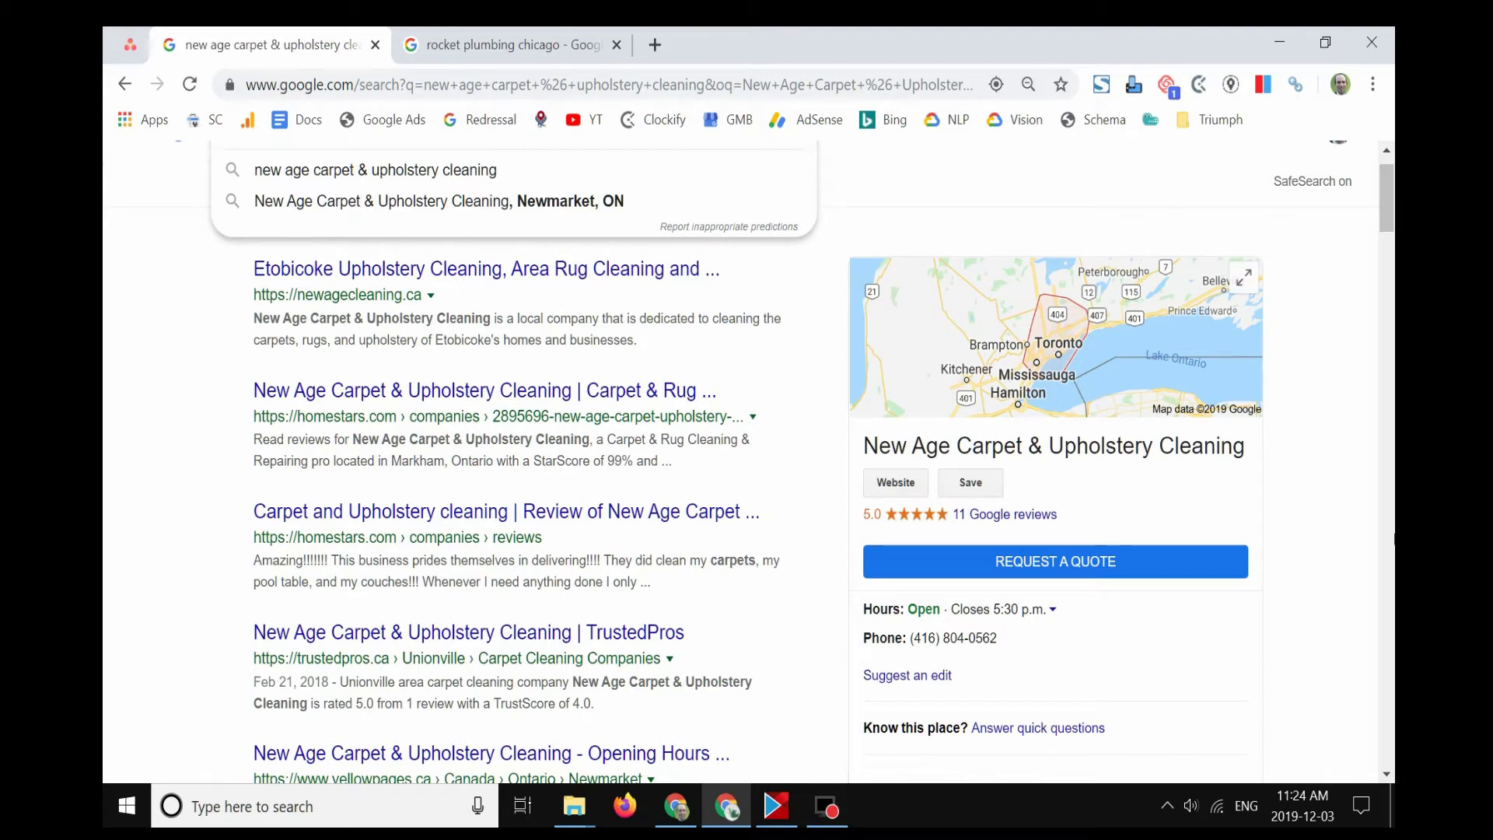
left_click(1262, 341)
scroll(1263, 341, "down", 1)
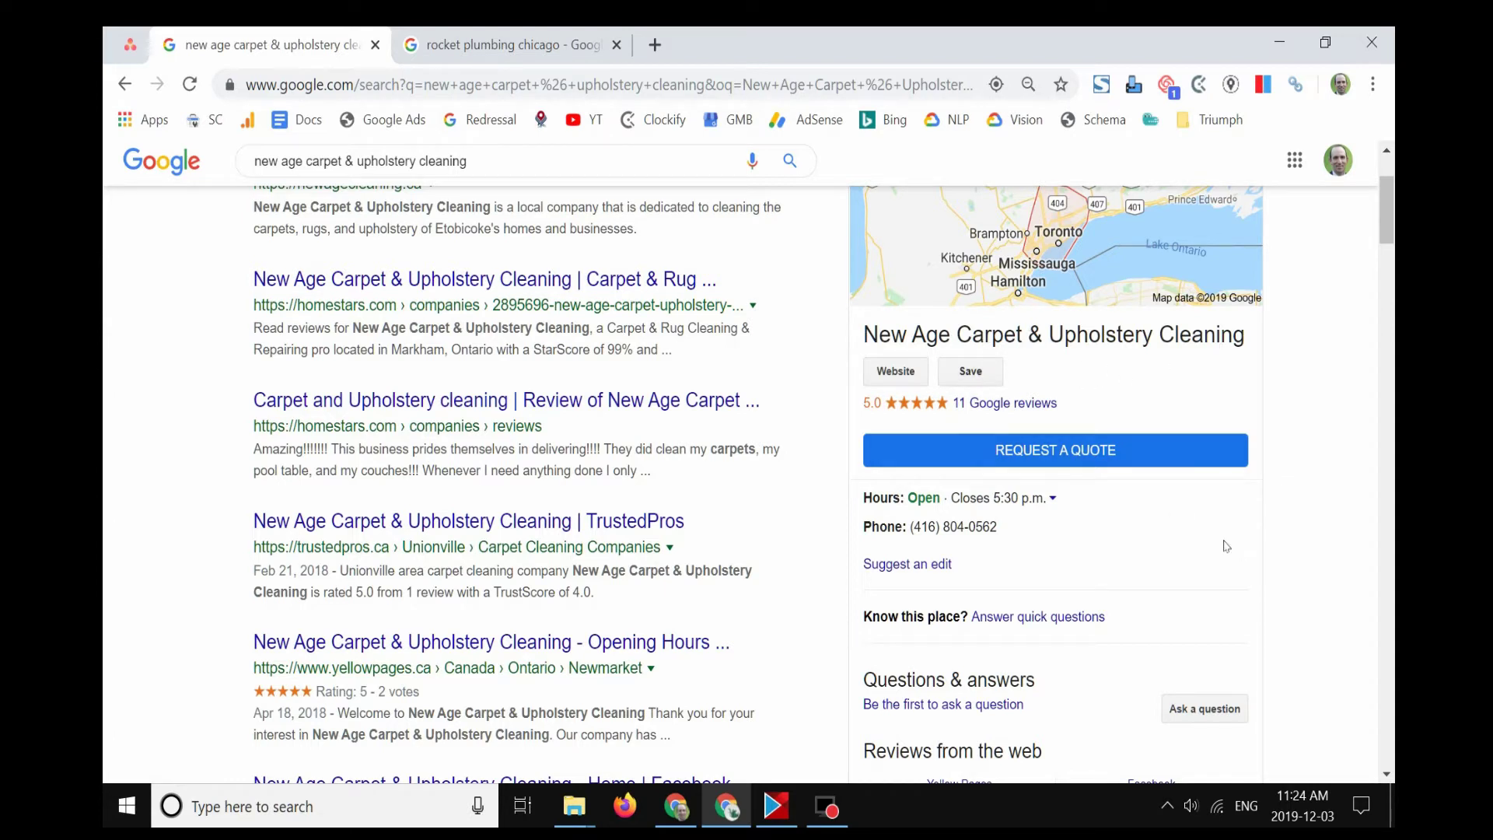
Bring up the results page's context menu to reach View page source.
right_click(1092, 369)
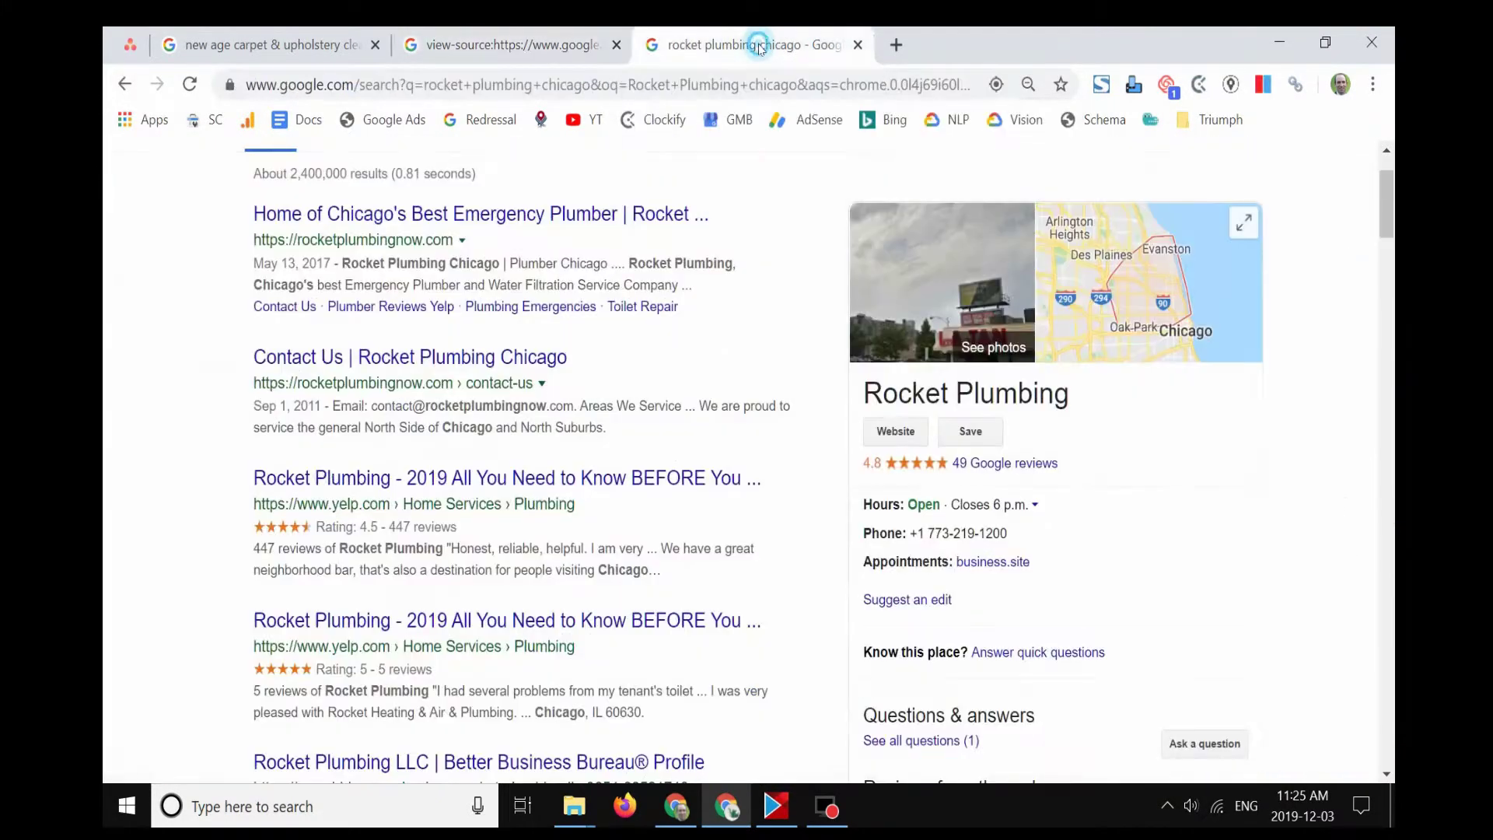
scroll(599, 327, "up", 2)
Select the 'rocket plumbing chicago' query and view the results page's source.
triple_click(435, 185)
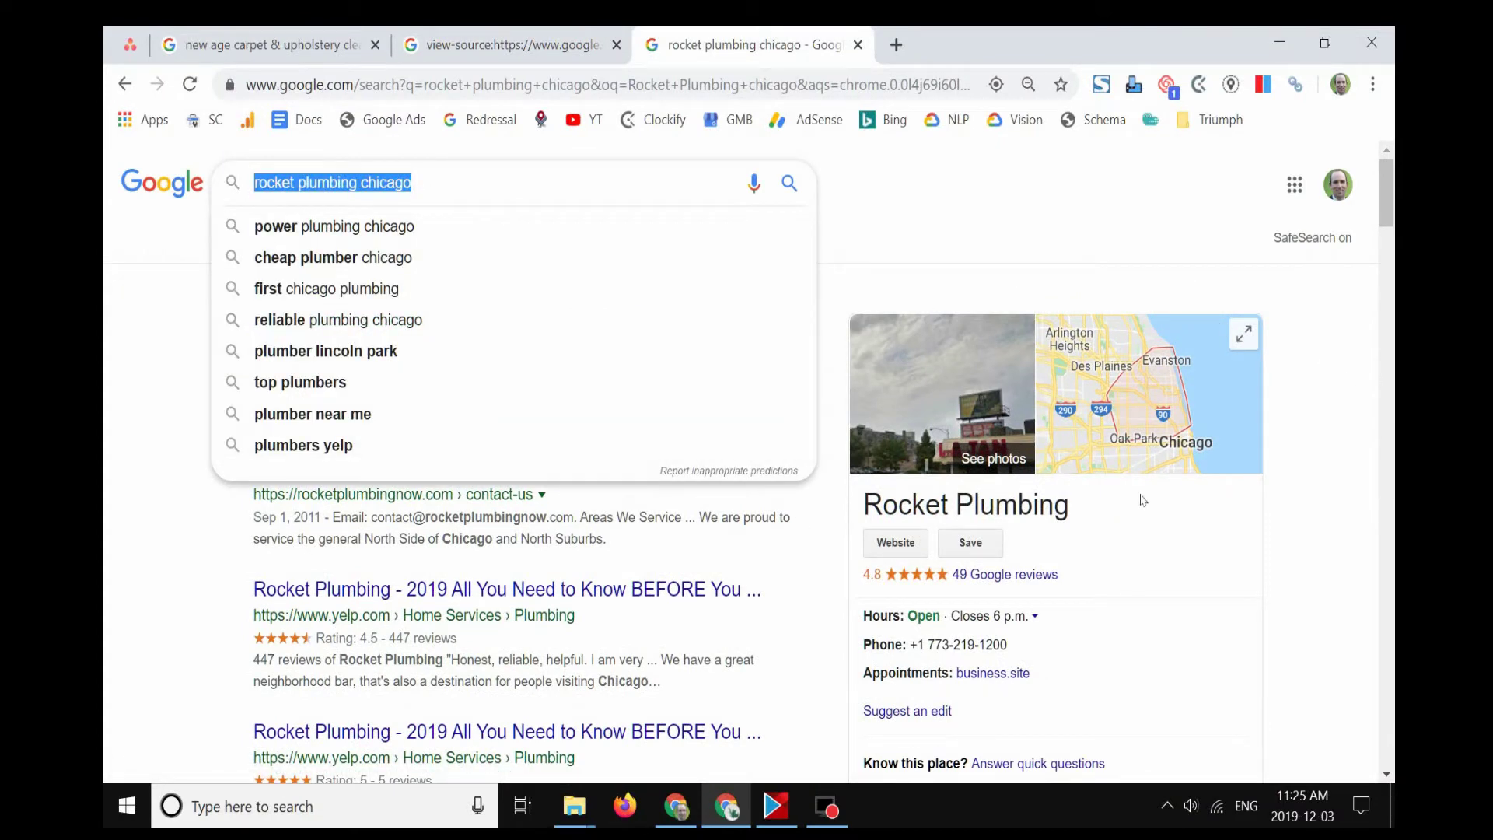
right_click(1123, 528)
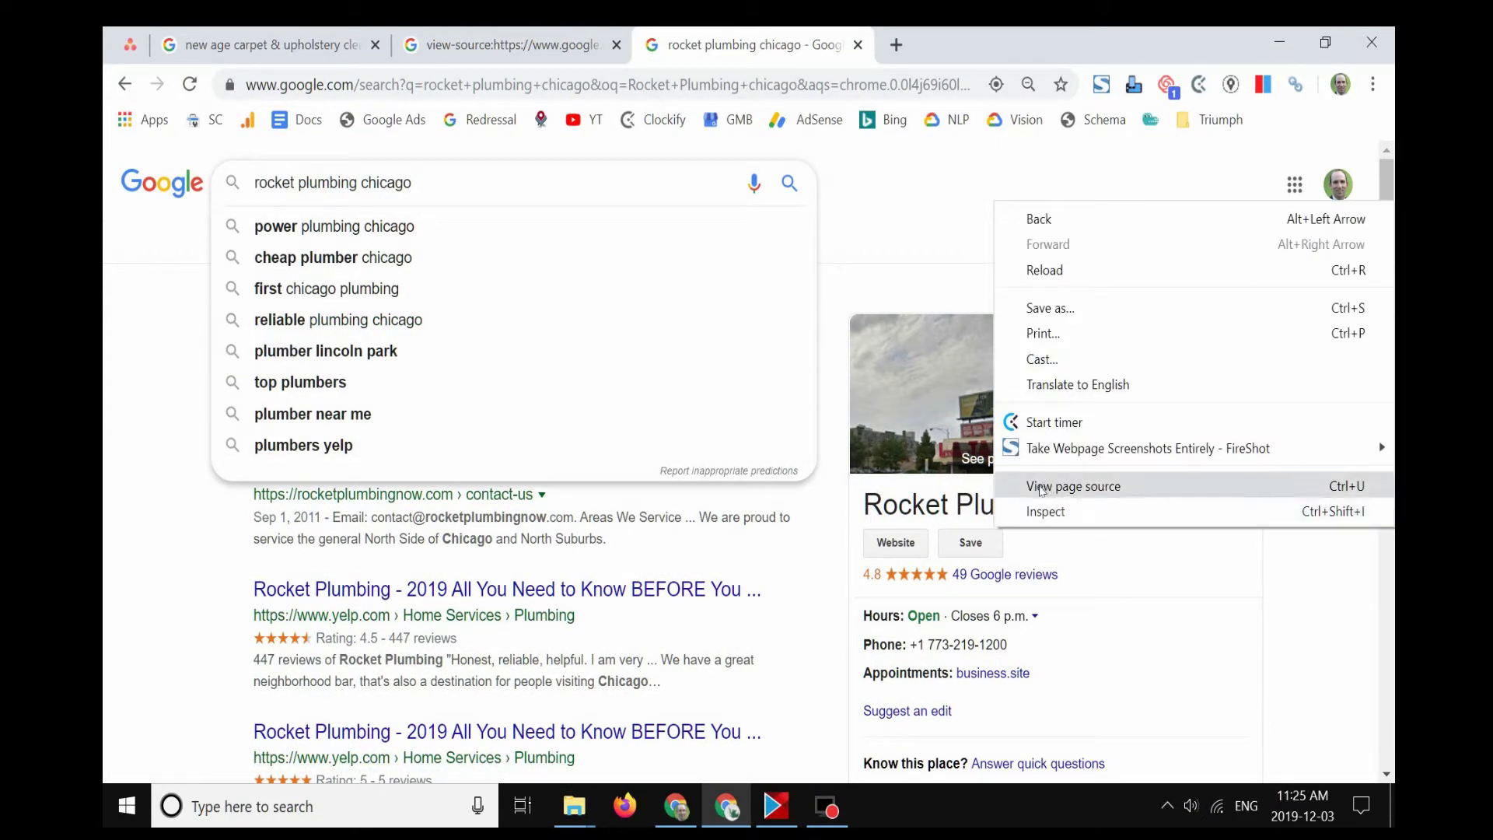
left_click(1081, 488)
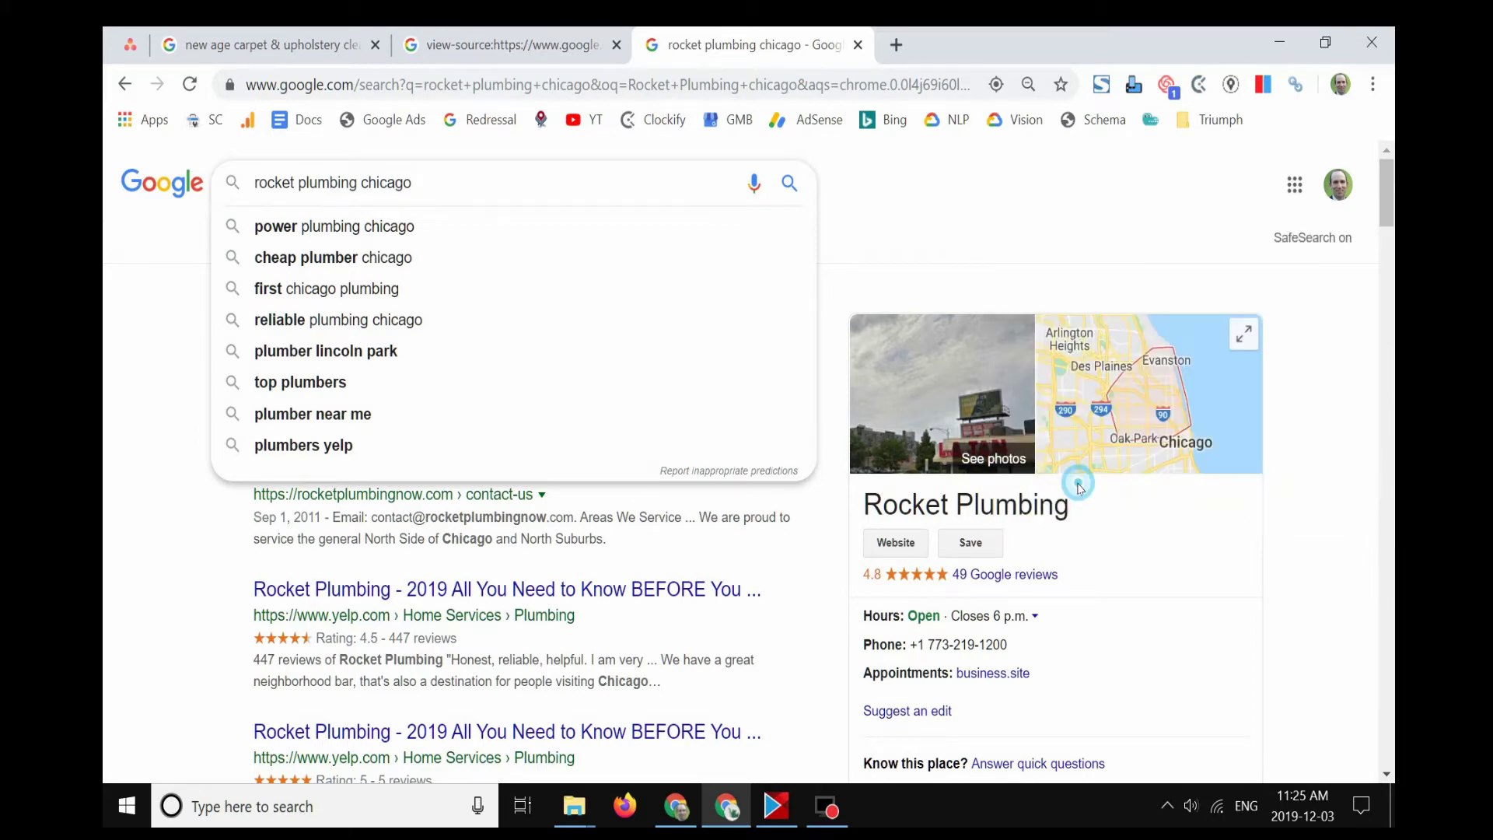